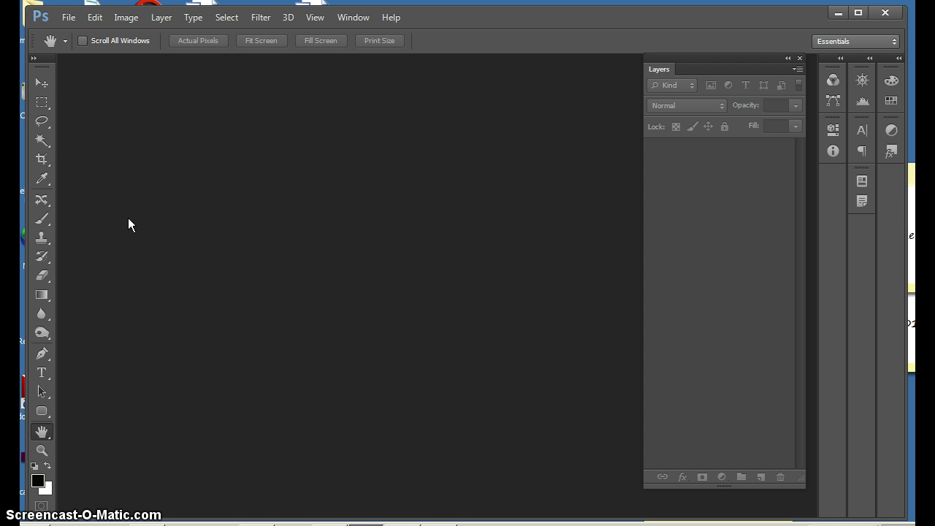
Open the Load Layers dialog via File > Scripts > Load Files into Stack.
{"action": "left_click", "coordinate": [68, 22]}
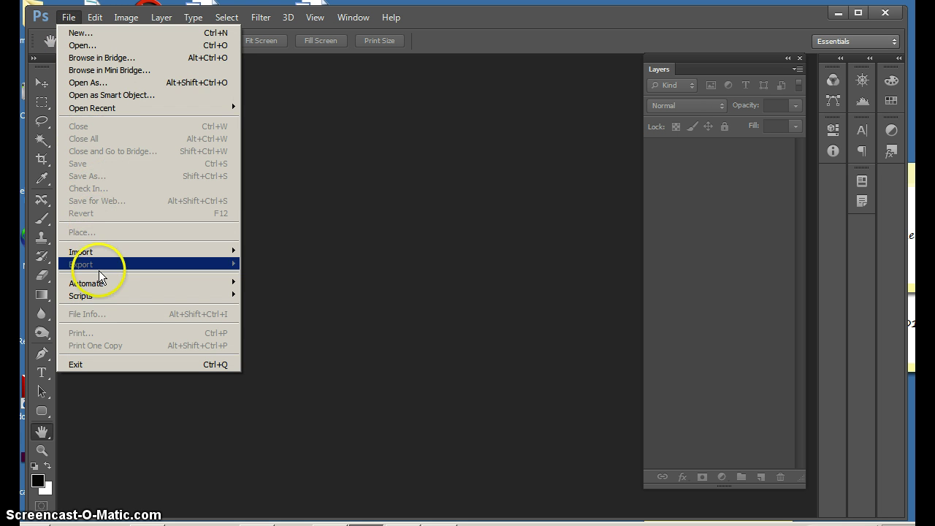
{"action": "mouse_move", "coordinate": [104, 299]}
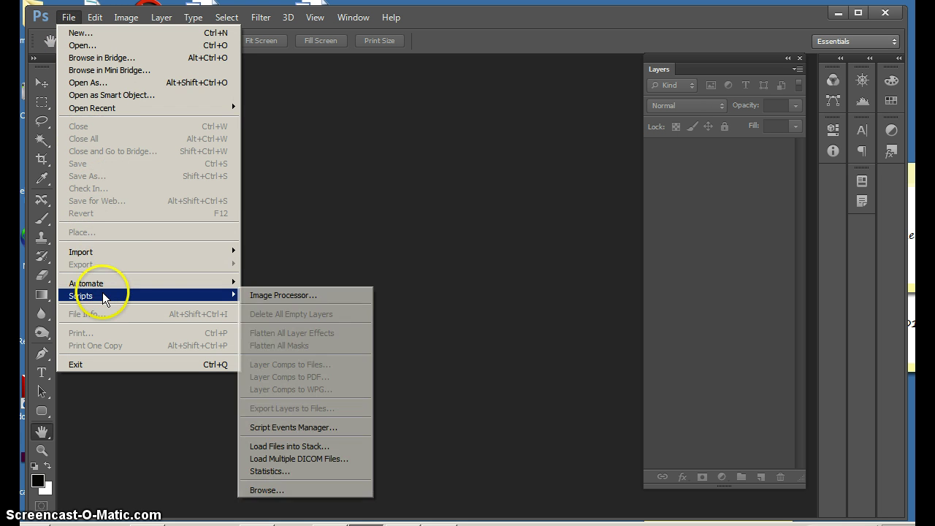
{"action": "left_click", "coordinate": [285, 447]}
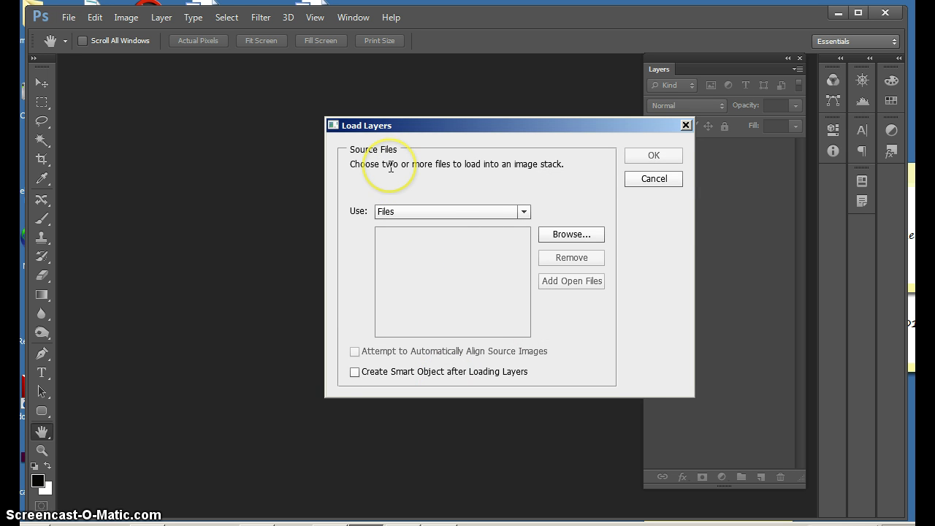
Browse to and select IMG_4996 through IMG_5000, then load them as stacked layers.
{"action": "left_click", "coordinate": [545, 234]}
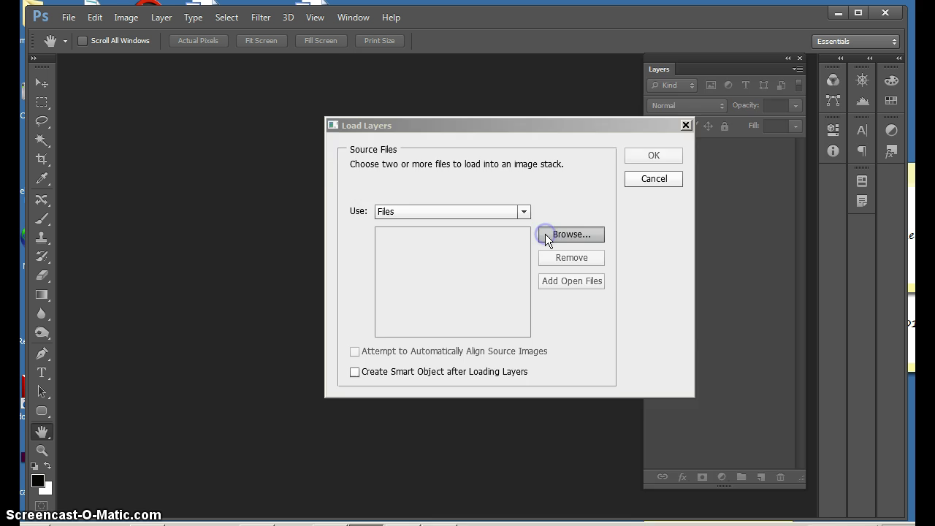
{"action": "left_click", "coordinate": [776, 271]}
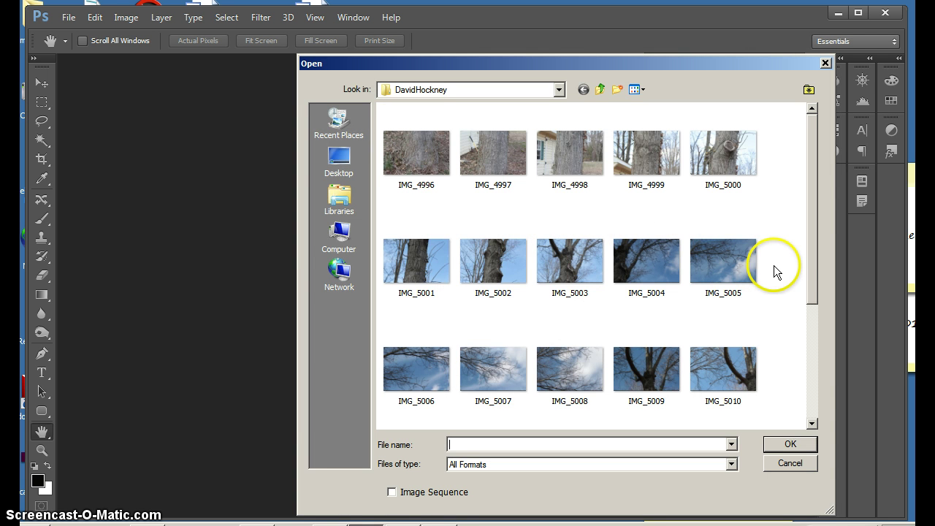
{"action": "left_click", "coordinate": [419, 165]}
{"action": "left_click", "coordinate": [733, 162], "text": "shift"}
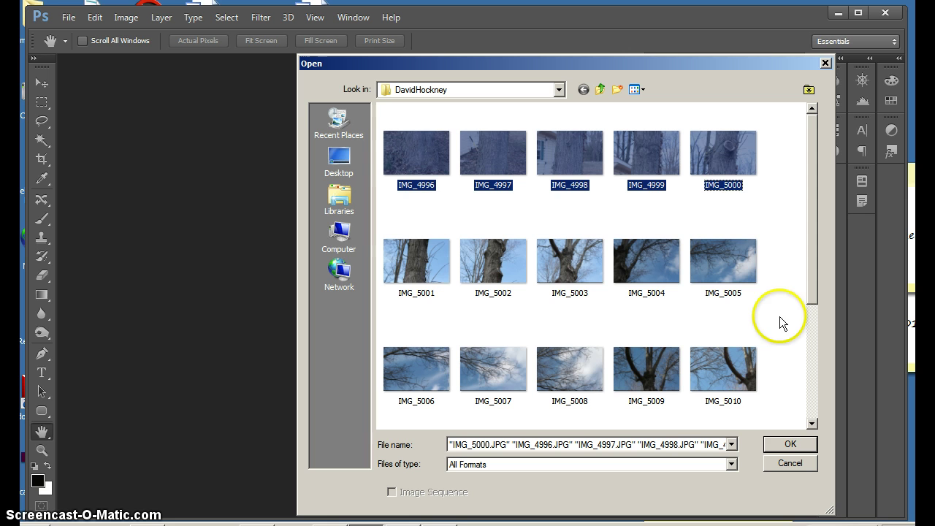
{"action": "left_click", "coordinate": [786, 445]}
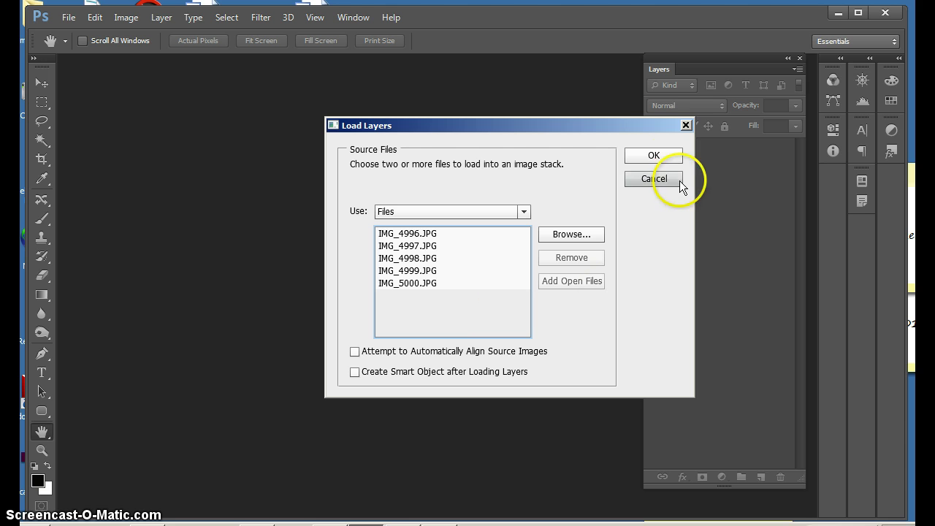
{"action": "left_click", "coordinate": [655, 157]}
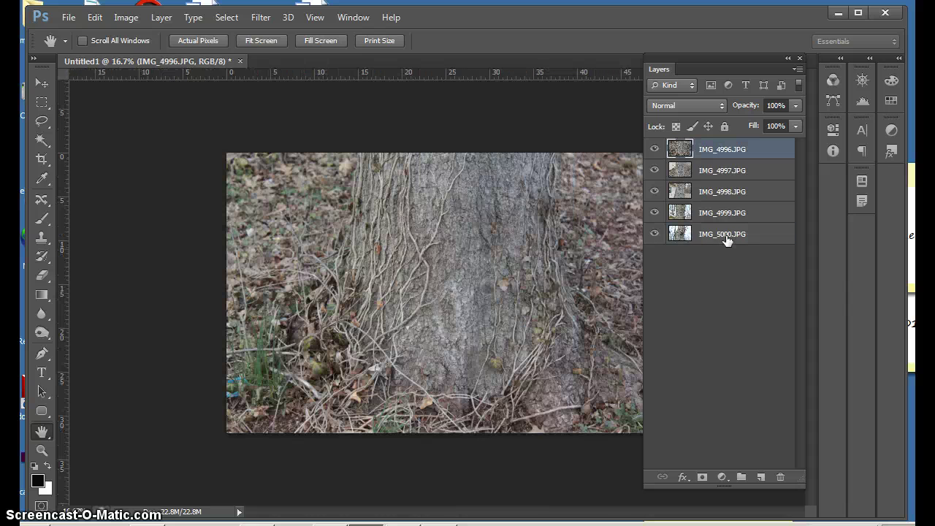
Let the five photos load into Untitled1, then undock the Layers panel to float freely.
{"action": "left_click", "coordinate": [712, 248]}
{"action": "left_click_drag", "start_coordinate": [573, 303], "coordinate": [662, 295]}
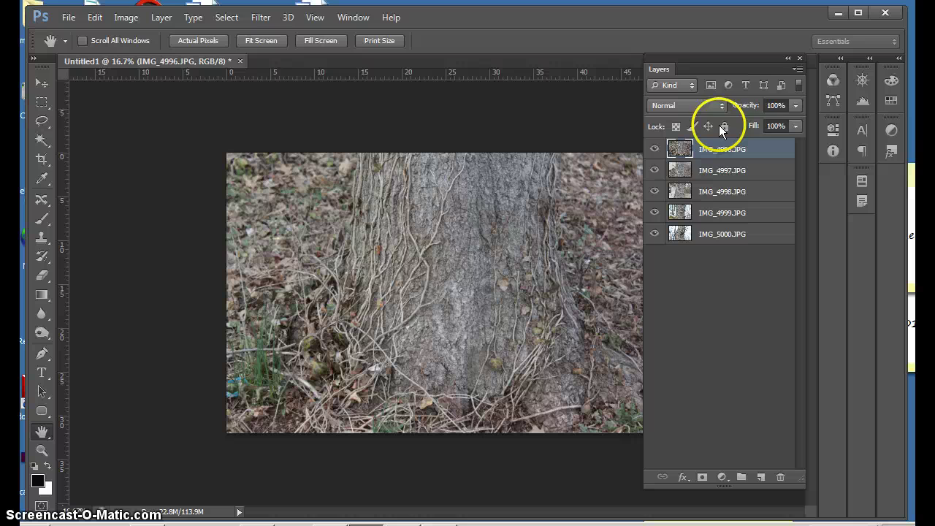
{"action": "left_click_drag", "start_coordinate": [760, 57], "coordinate": [767, 110]}
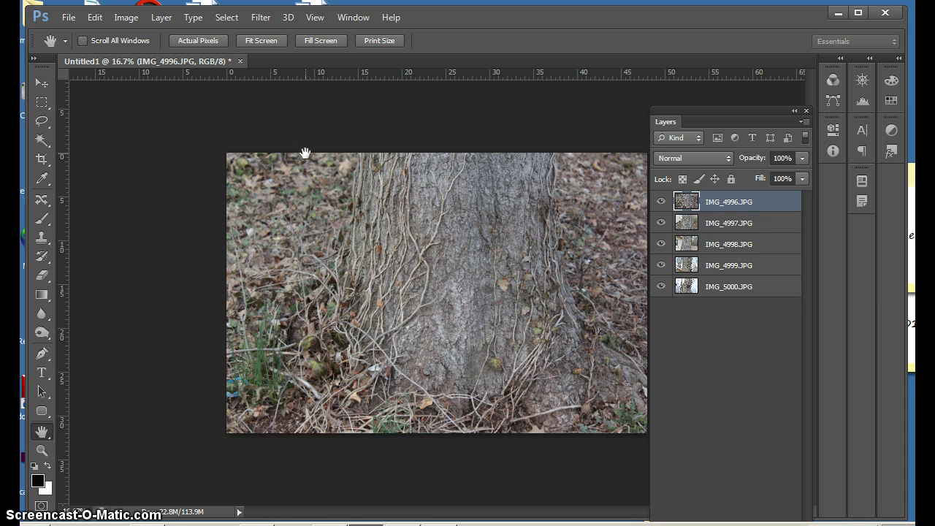
Resize the image to 5 inches wide at 300 pixels per inch.
{"action": "left_click", "coordinate": [123, 26]}
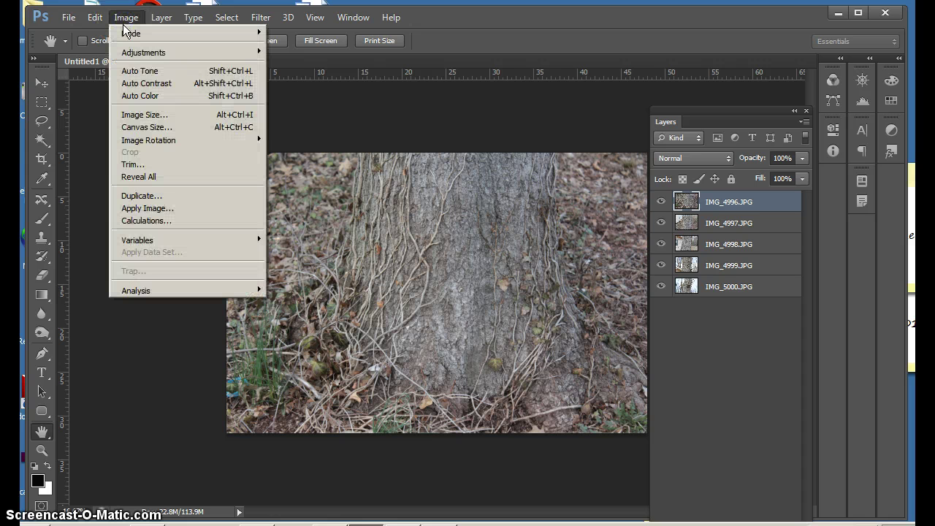
{"action": "left_click", "coordinate": [139, 115]}
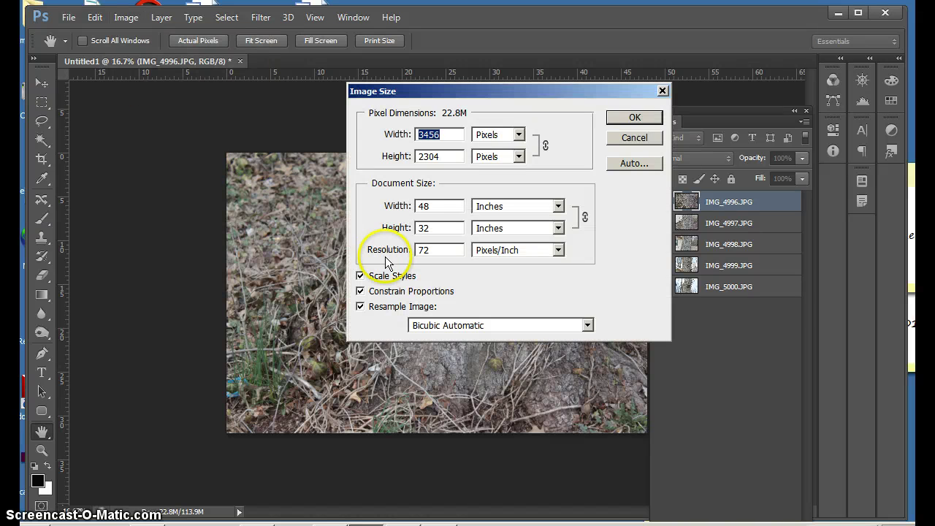
{"action": "left_click", "coordinate": [398, 205]}
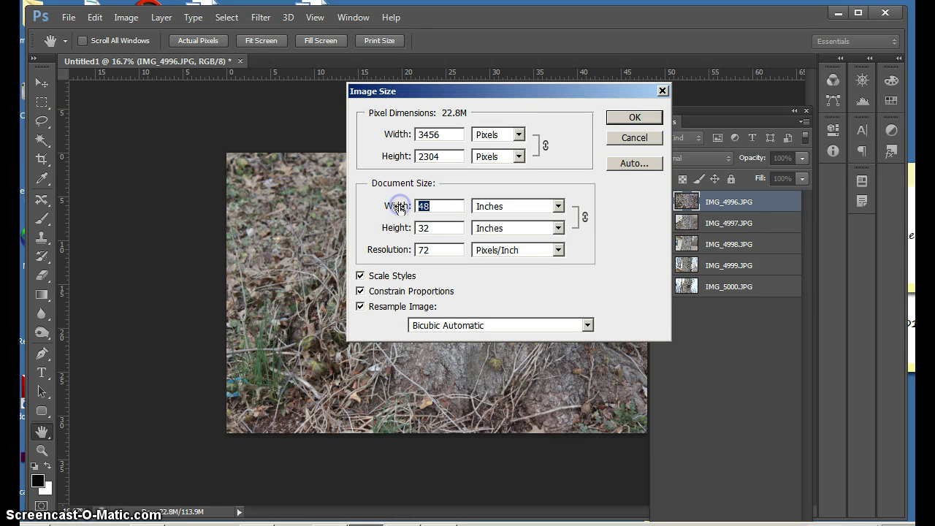
{"action": "type", "text": "5"}
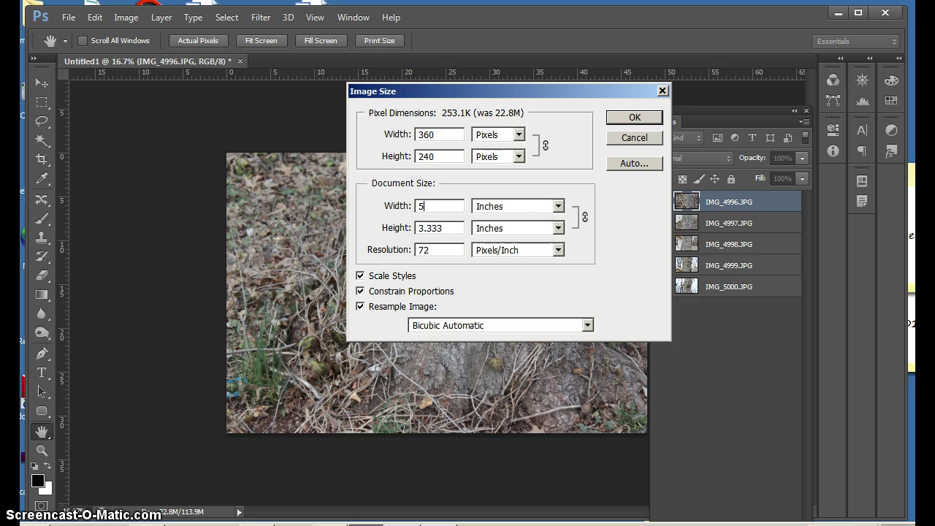
{"action": "left_click", "coordinate": [416, 249]}
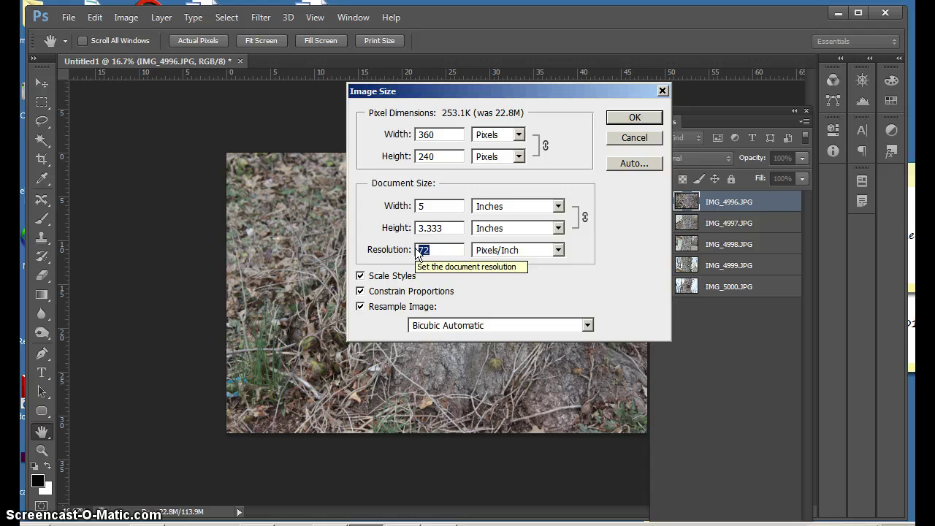
{"action": "type", "text": "300"}
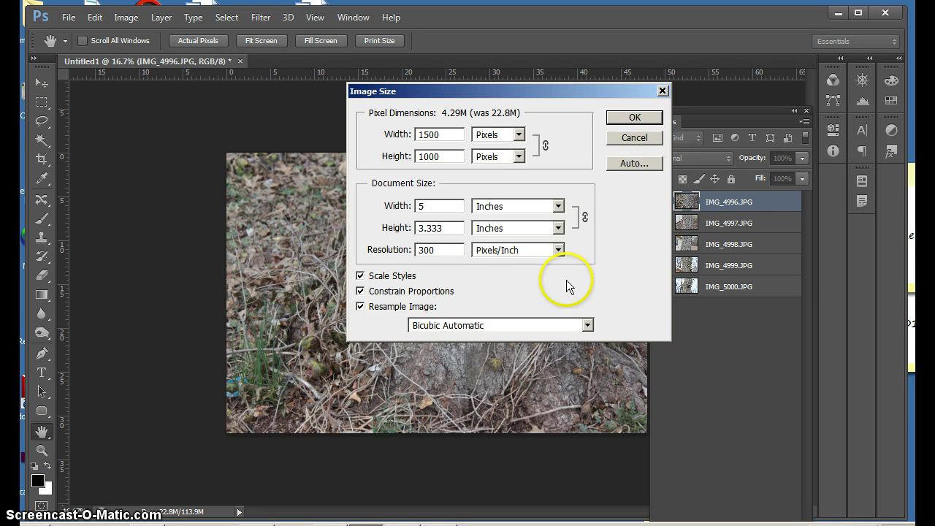
{"action": "left_click", "coordinate": [624, 119]}
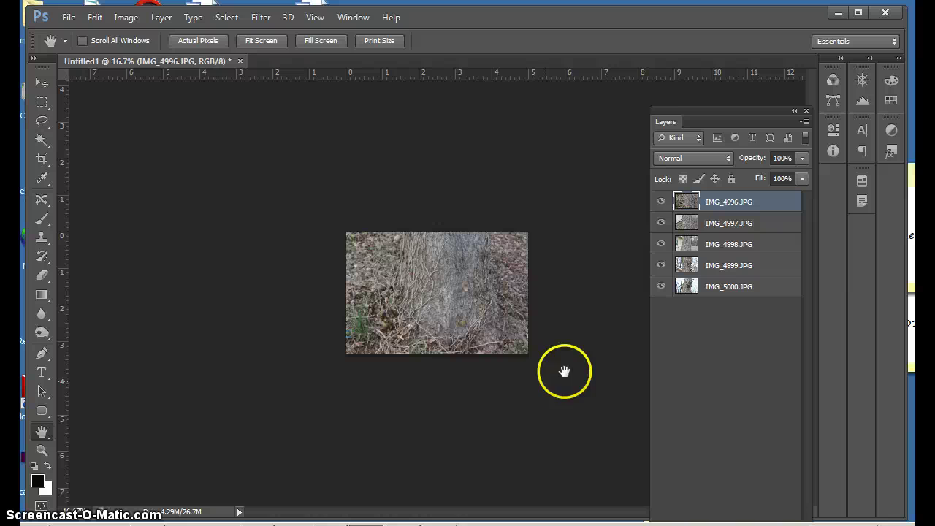
Enlarge the canvas to 20 inches wide by 50 inches high.
{"action": "left_click_drag", "start_coordinate": [563, 371], "coordinate": [473, 232]}
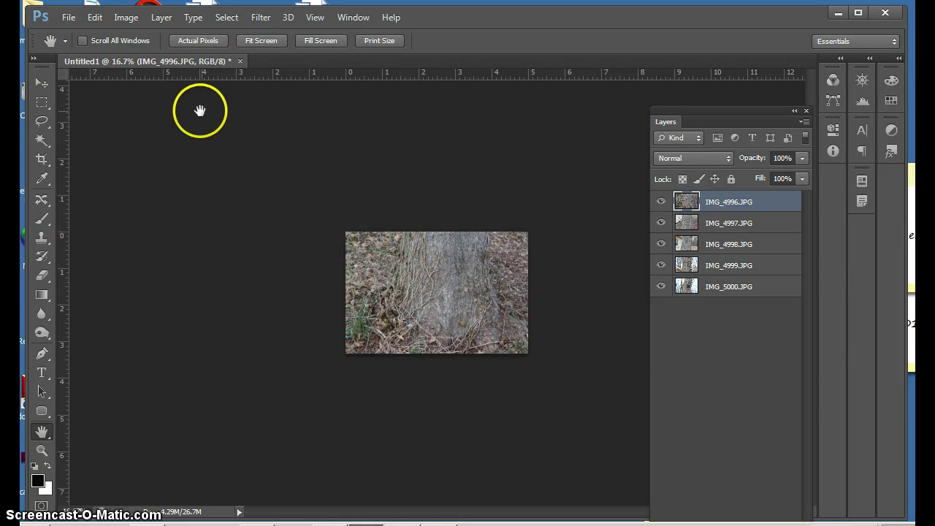
{"action": "left_click", "coordinate": [123, 21]}
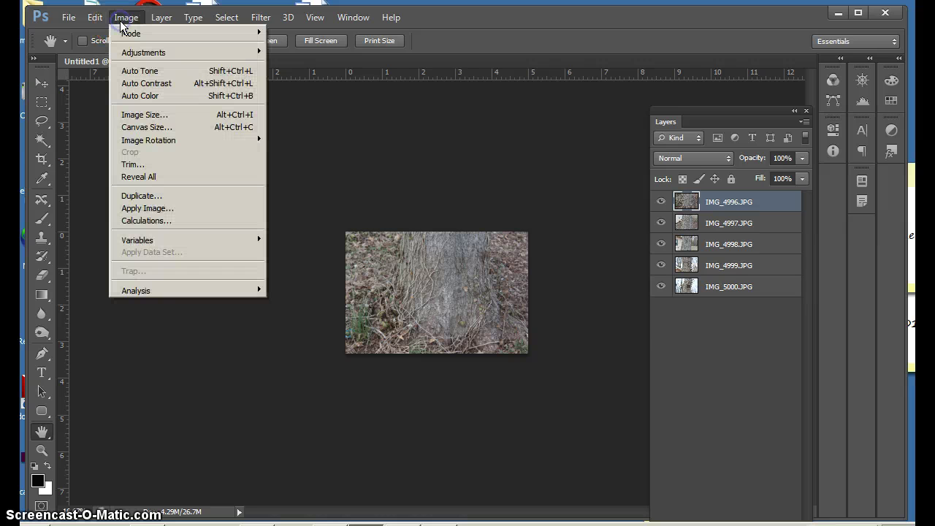
{"action": "left_click", "coordinate": [145, 127]}
{"action": "left_click", "coordinate": [352, 273]}
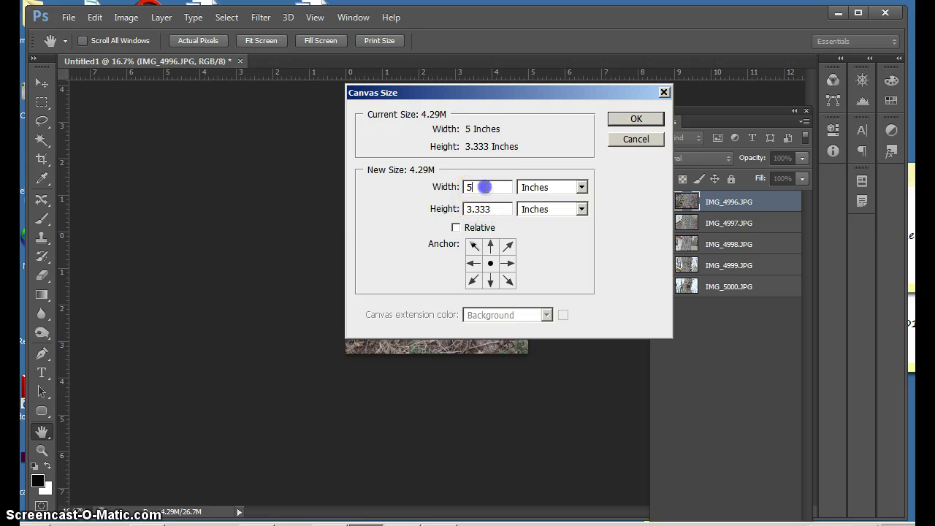
{"action": "left_click_drag", "start_coordinate": [487, 187], "coordinate": [461, 187]}
{"action": "type", "text": "20"}
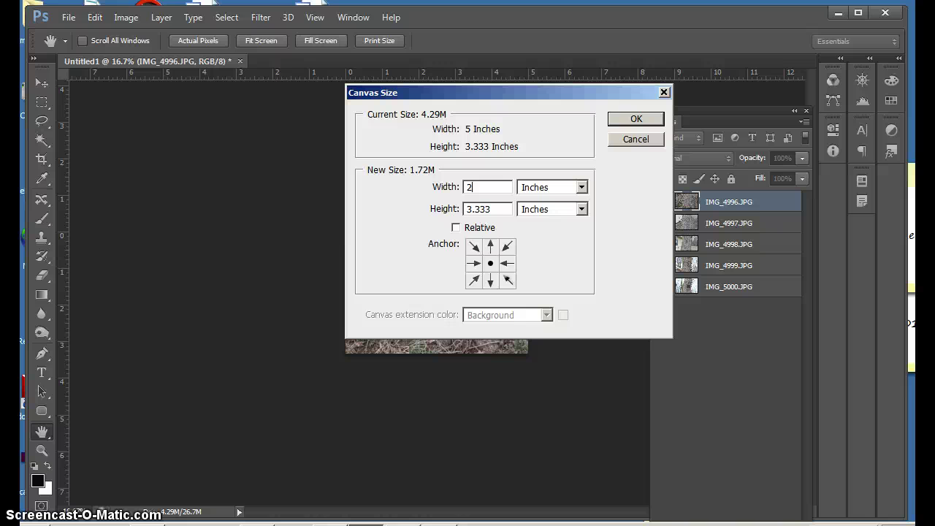
{"action": "left_click", "coordinate": [498, 209]}
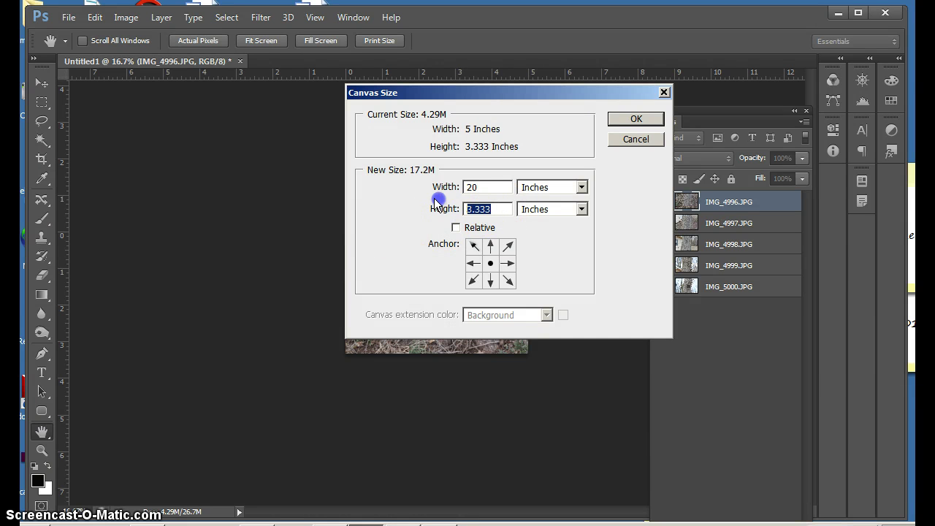
{"action": "type", "text": "50"}
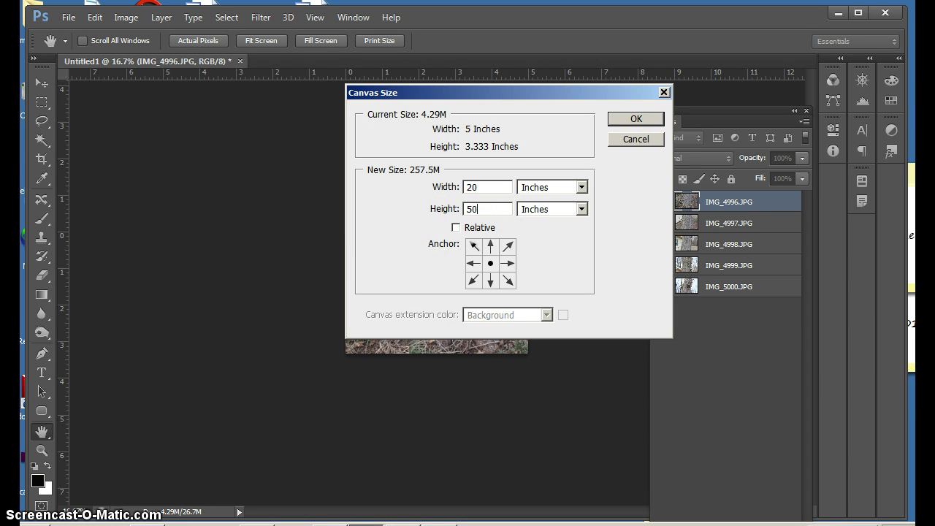
{"action": "left_click", "coordinate": [637, 119]}
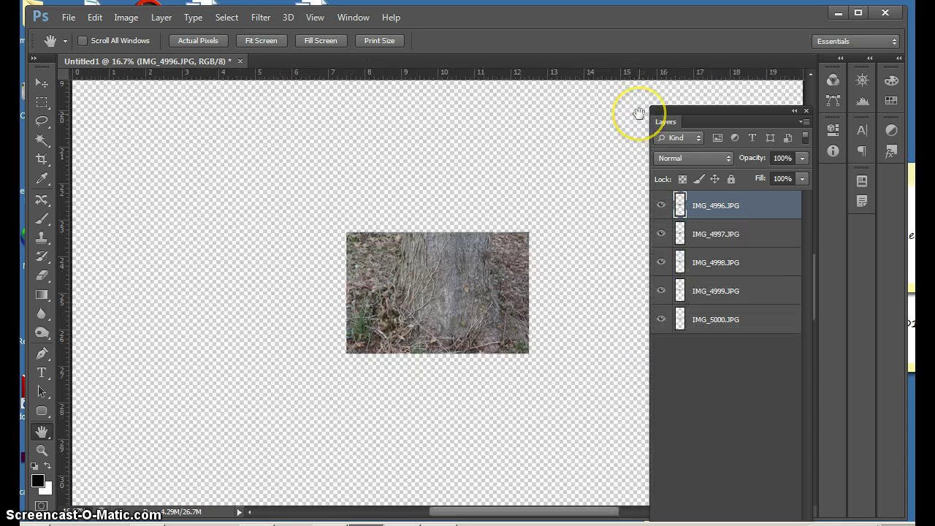
Zoom out to 6.25% to see the whole tall canvas, then back in to 12.5%.
{"action": "left_click", "coordinate": [612, 191]}
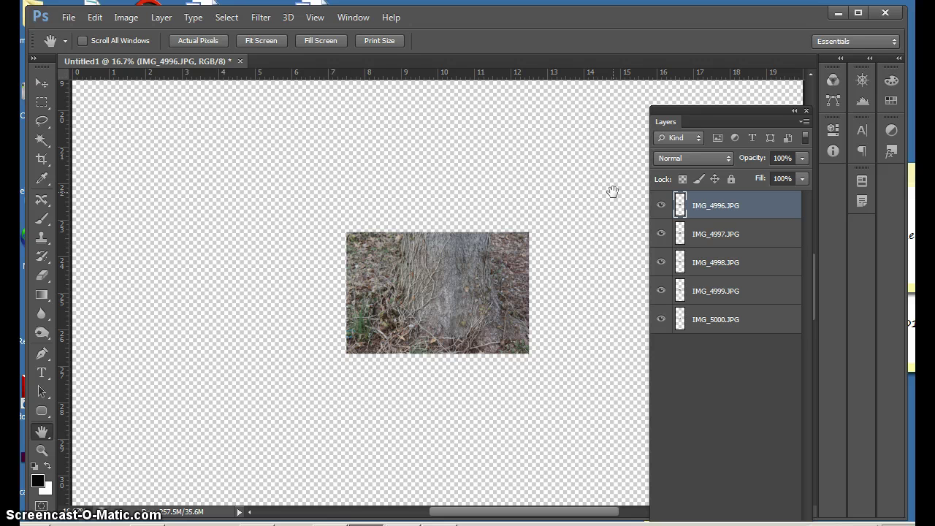
{"action": "left_click_drag", "start_coordinate": [605, 195], "coordinate": [115, 285]}
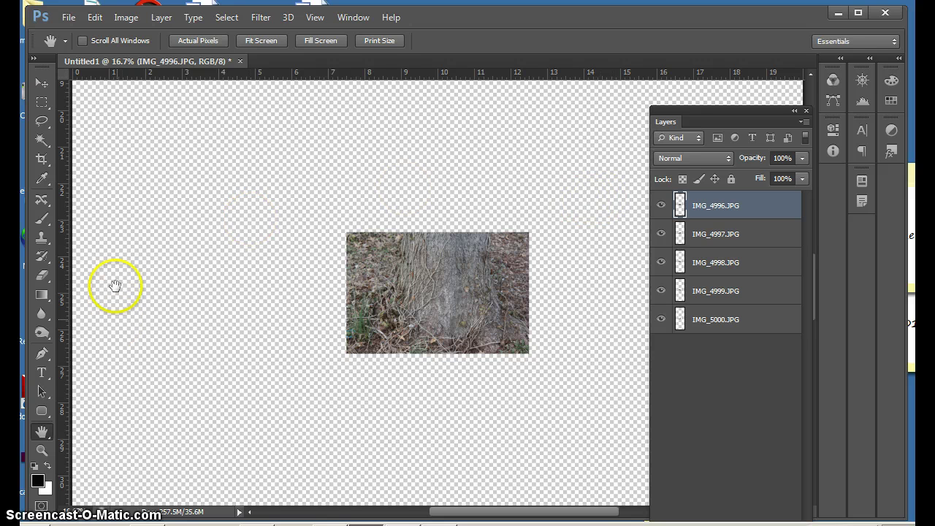
{"action": "left_click", "coordinate": [42, 449]}
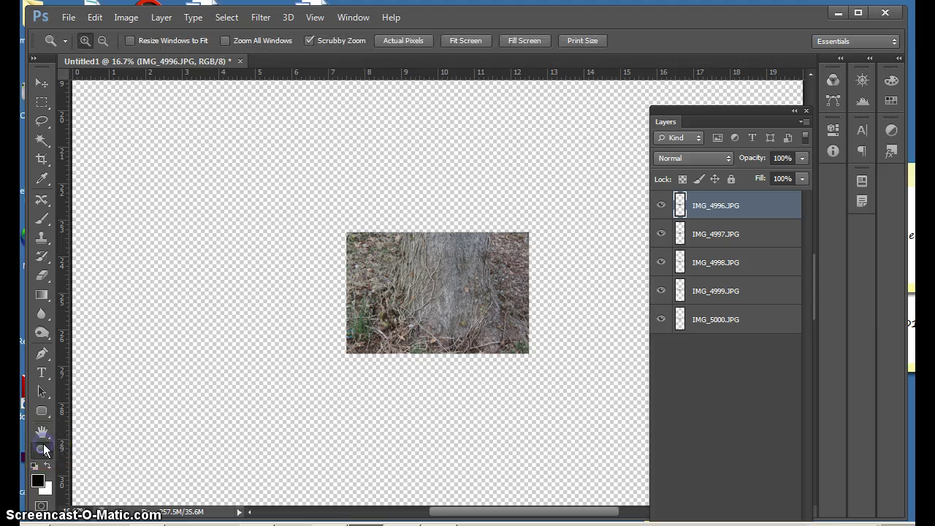
{"action": "left_click", "coordinate": [165, 386], "text": "alt"}
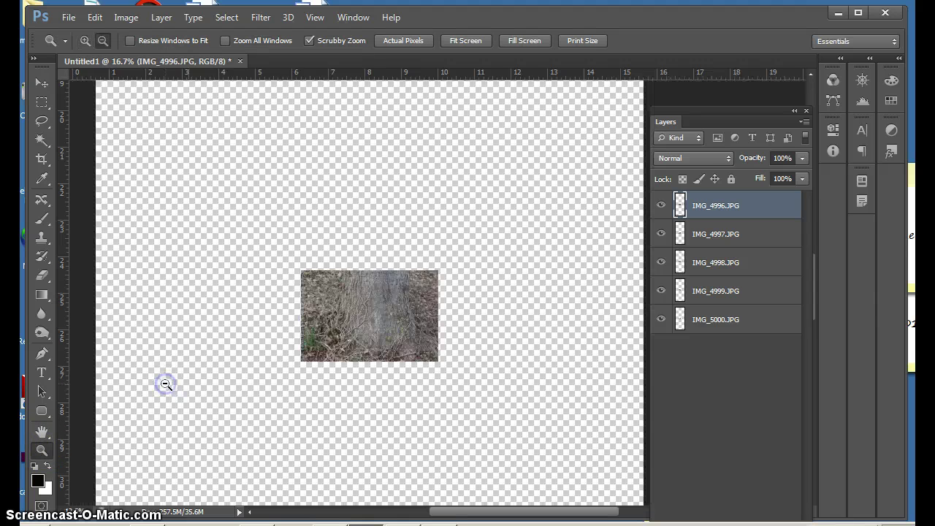
{"action": "left_click", "coordinate": [164, 384], "text": "alt"}
{"action": "left_click", "coordinate": [163, 383], "text": "alt"}
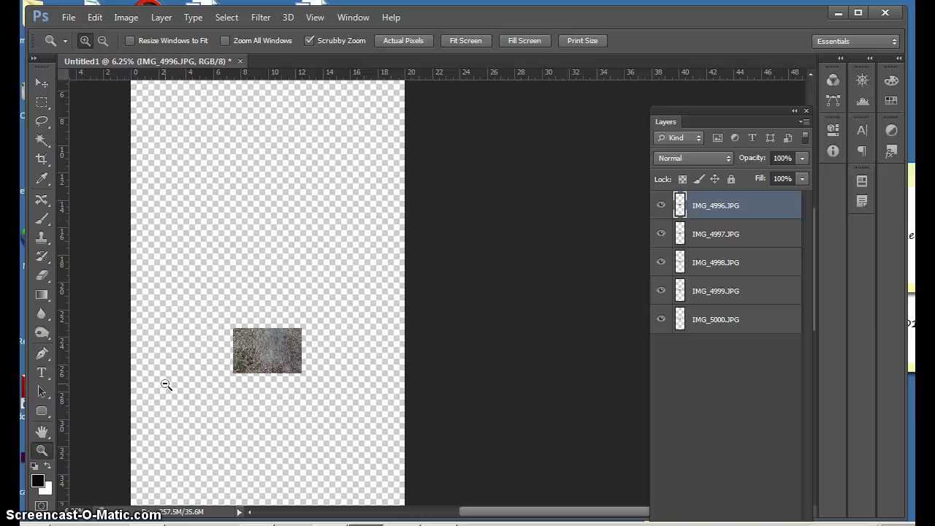
{"action": "left_click", "coordinate": [236, 354]}
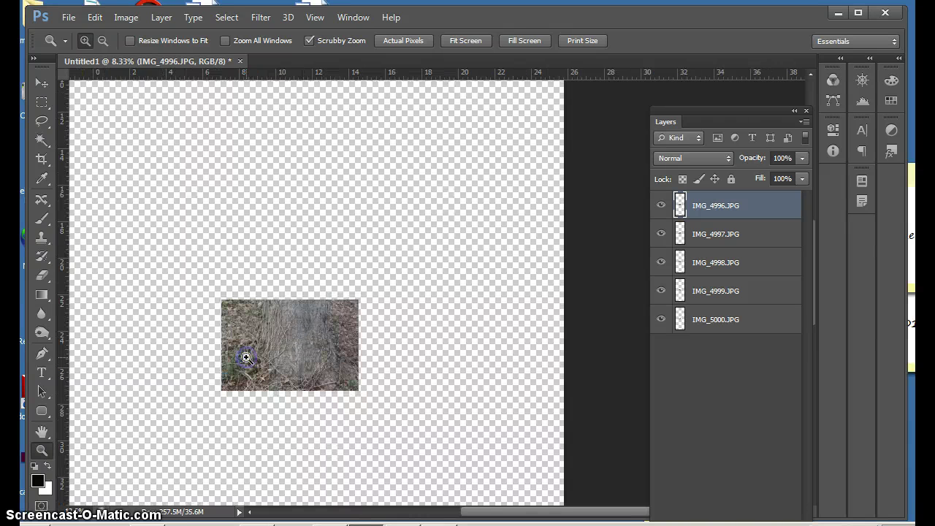
{"action": "left_click", "coordinate": [246, 357]}
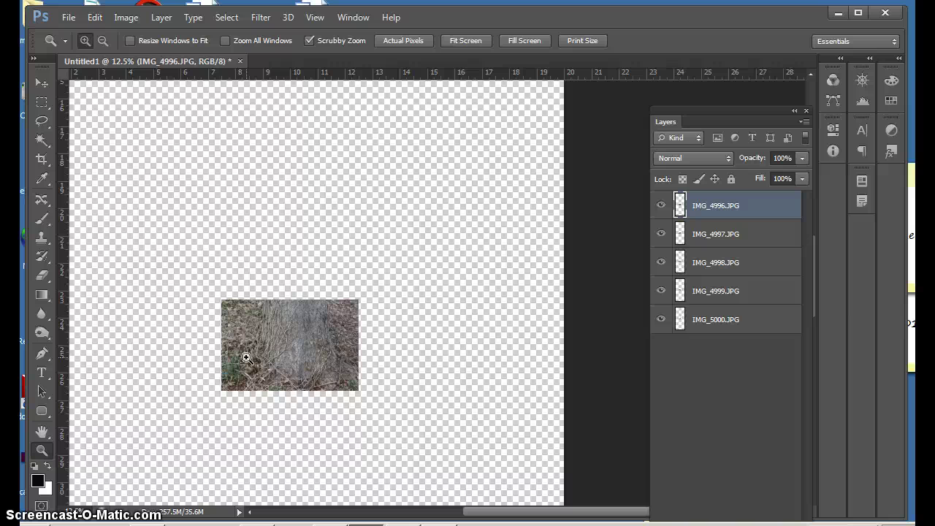
With the Move tool, shift IMG_4996 and IMG_4997 down to form the lower trunk.
{"action": "key", "text": "v"}
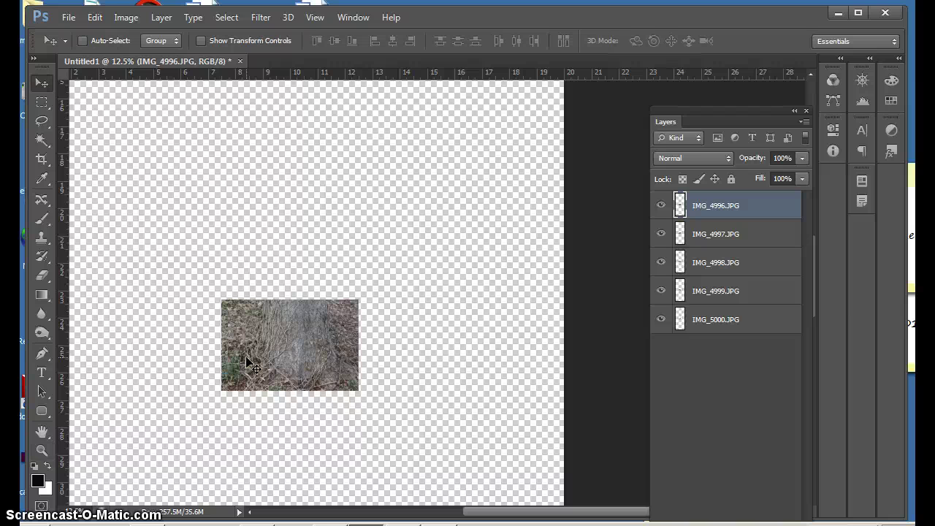
{"action": "left_click_drag", "start_coordinate": [248, 363], "coordinate": [252, 467]}
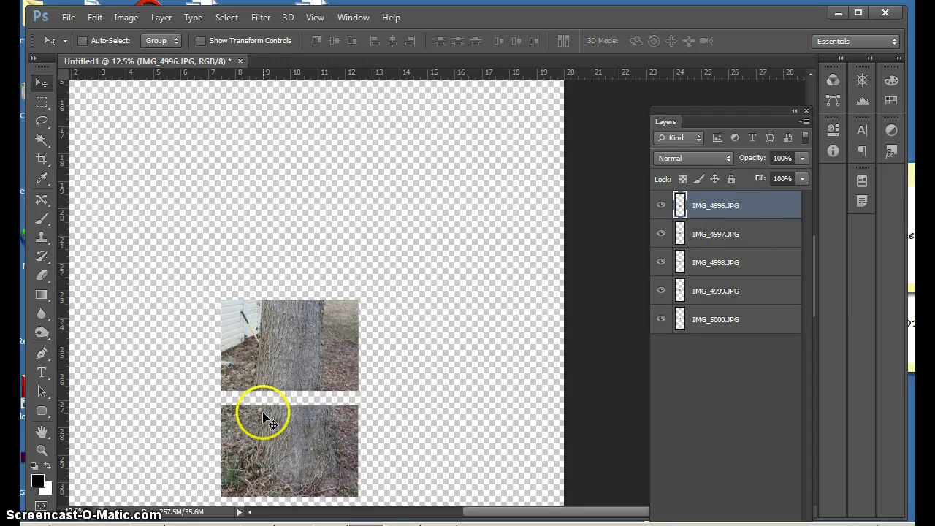
{"action": "left_click_drag", "start_coordinate": [264, 418], "coordinate": [264, 427]}
{"action": "left_click", "coordinate": [712, 233]}
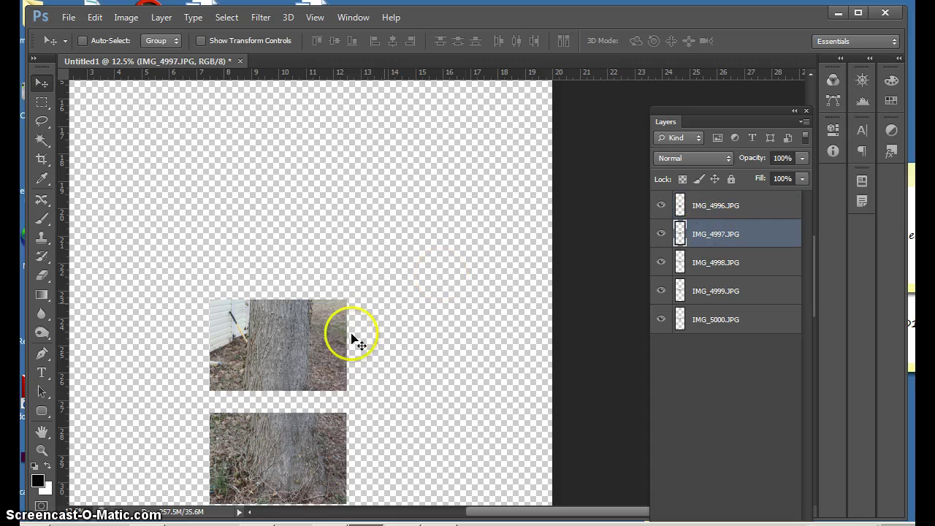
{"action": "left_click_drag", "start_coordinate": [351, 338], "coordinate": [330, 371]}
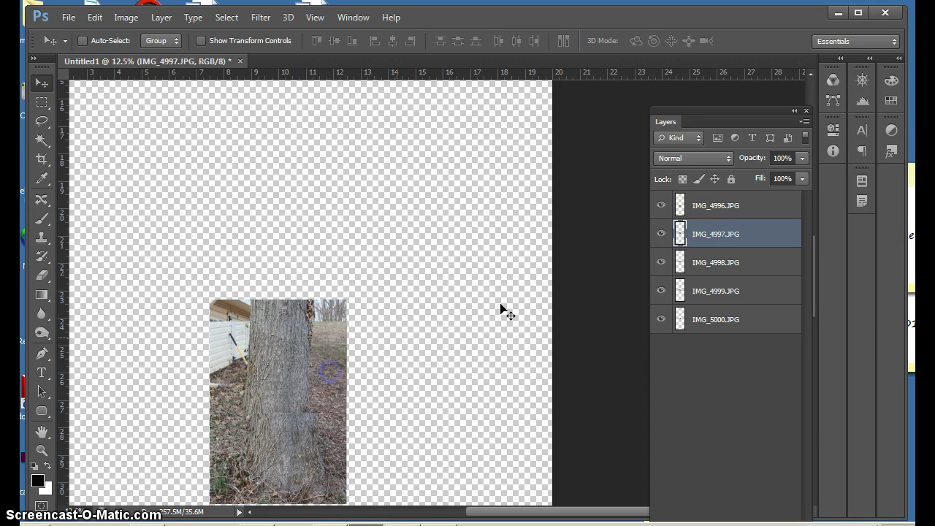
Raise IMG_4998, IMG_4999 and IMG_5000 in turn to continue the trunk upward.
{"action": "left_click", "coordinate": [745, 268]}
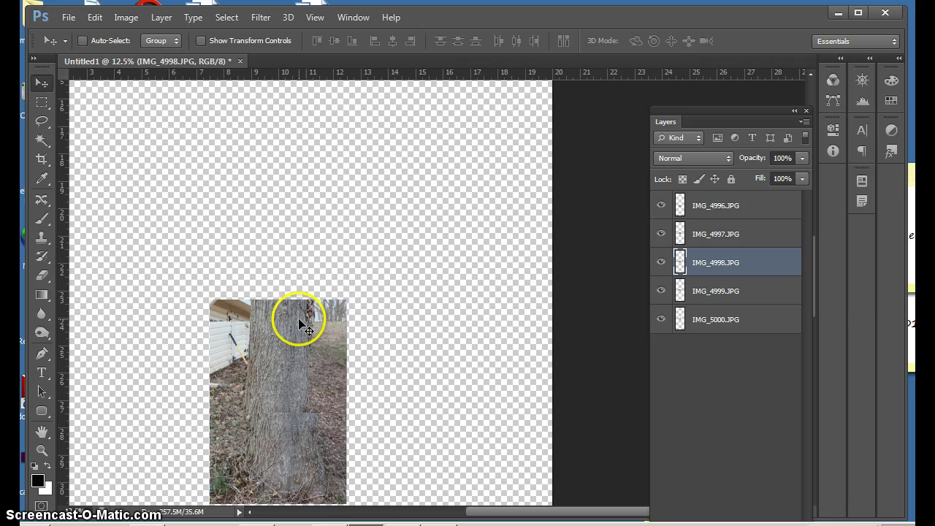
{"action": "left_click_drag", "start_coordinate": [300, 320], "coordinate": [313, 261]}
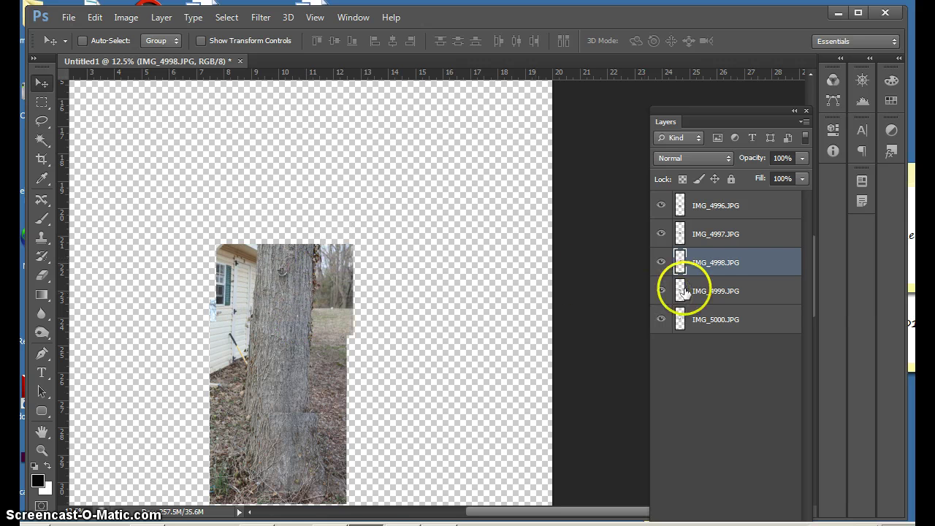
{"action": "left_click", "coordinate": [714, 293]}
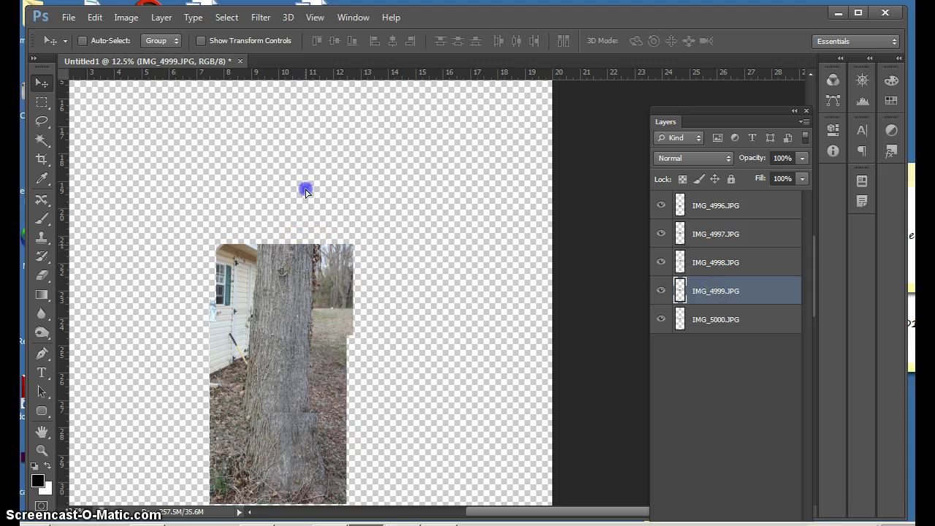
{"action": "left_click_drag", "start_coordinate": [306, 191], "coordinate": [324, 121]}
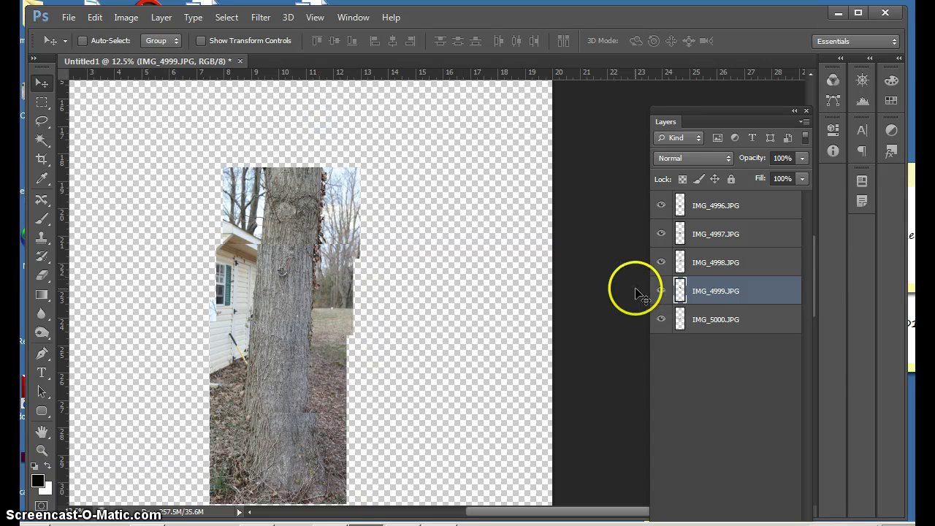
{"action": "left_click", "coordinate": [709, 325]}
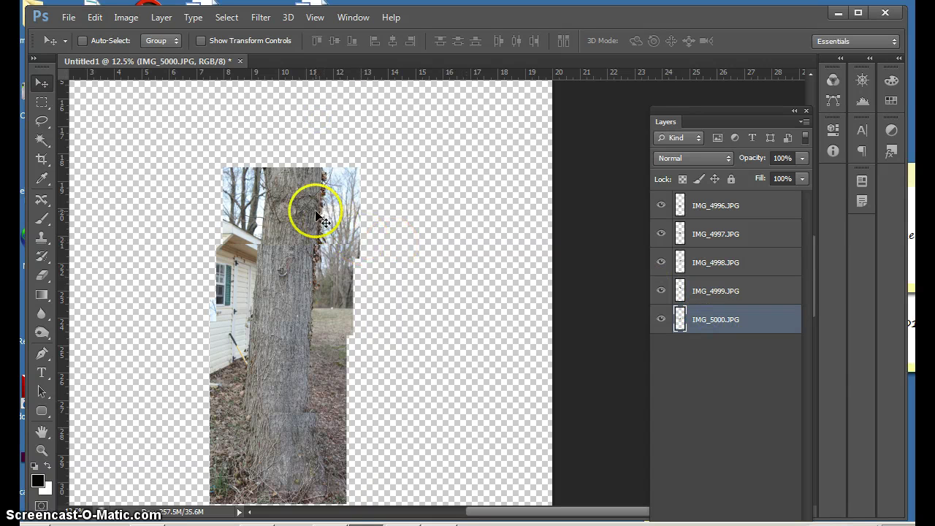
{"action": "left_click_drag", "start_coordinate": [311, 213], "coordinate": [420, 202]}
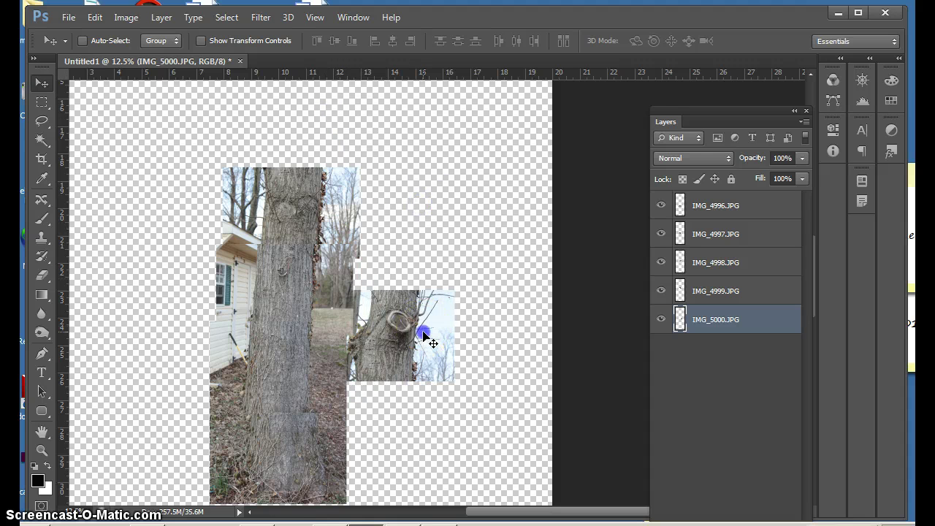
{"action": "left_click_drag", "start_coordinate": [413, 328], "coordinate": [335, 137]}
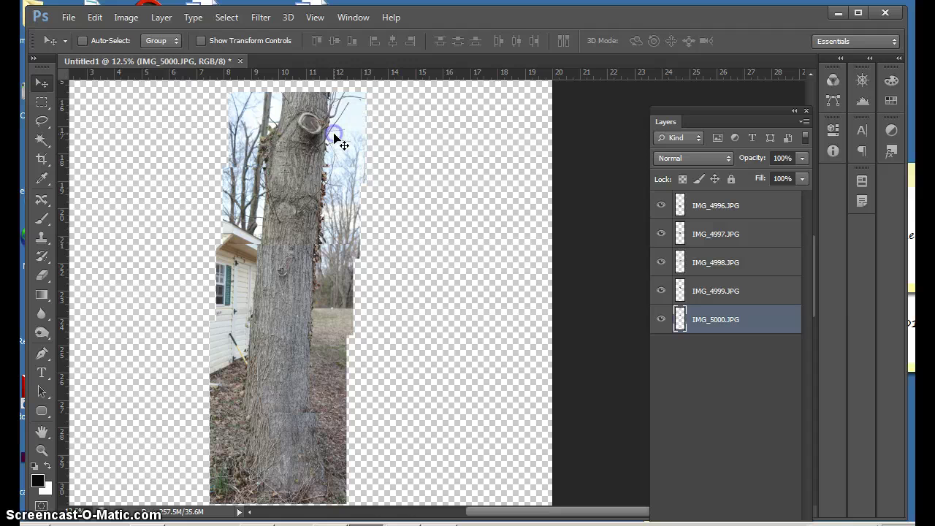